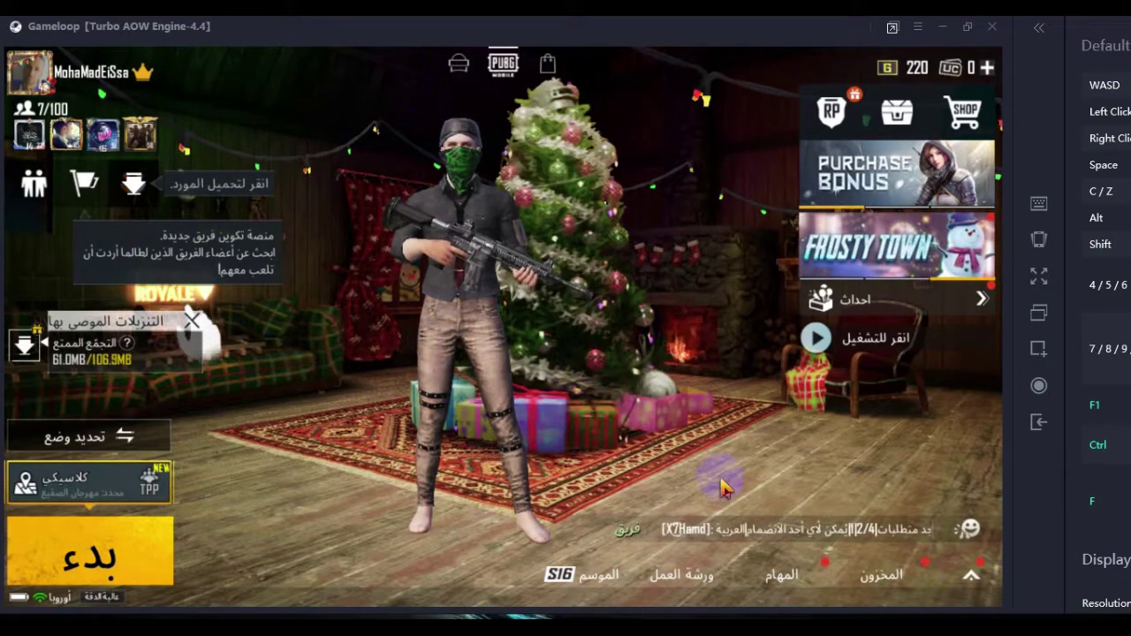
Step: Open the sensitivity (حساسية) page of the game settings and look through its camera and scope sliders
{"action": "left_click", "coordinate": [972, 579]}
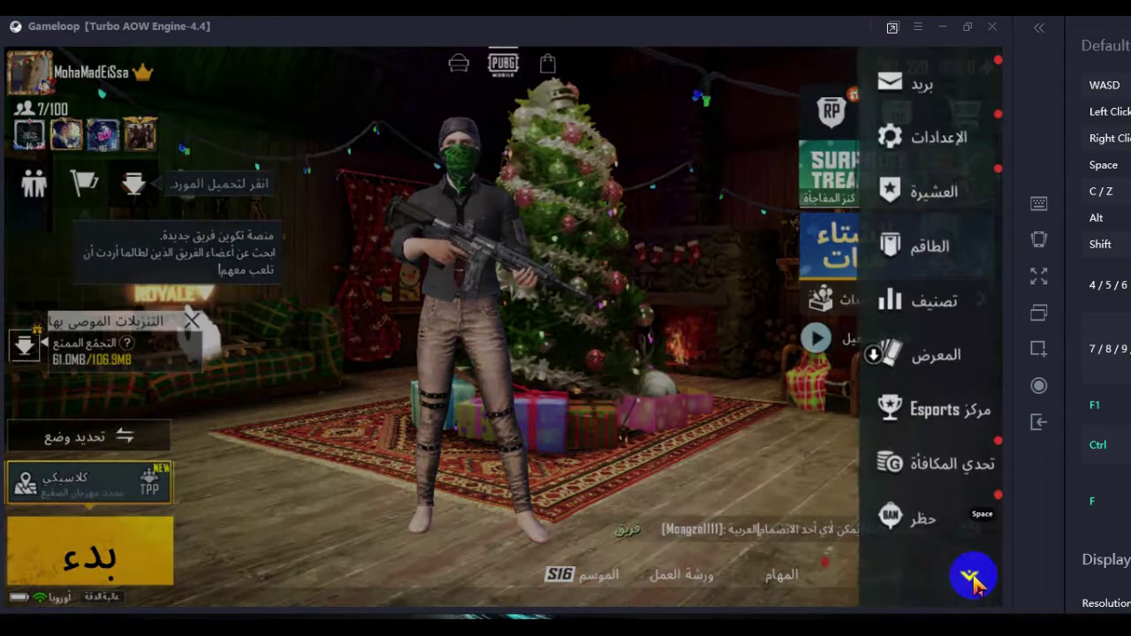
{"action": "left_click", "coordinate": [941, 145]}
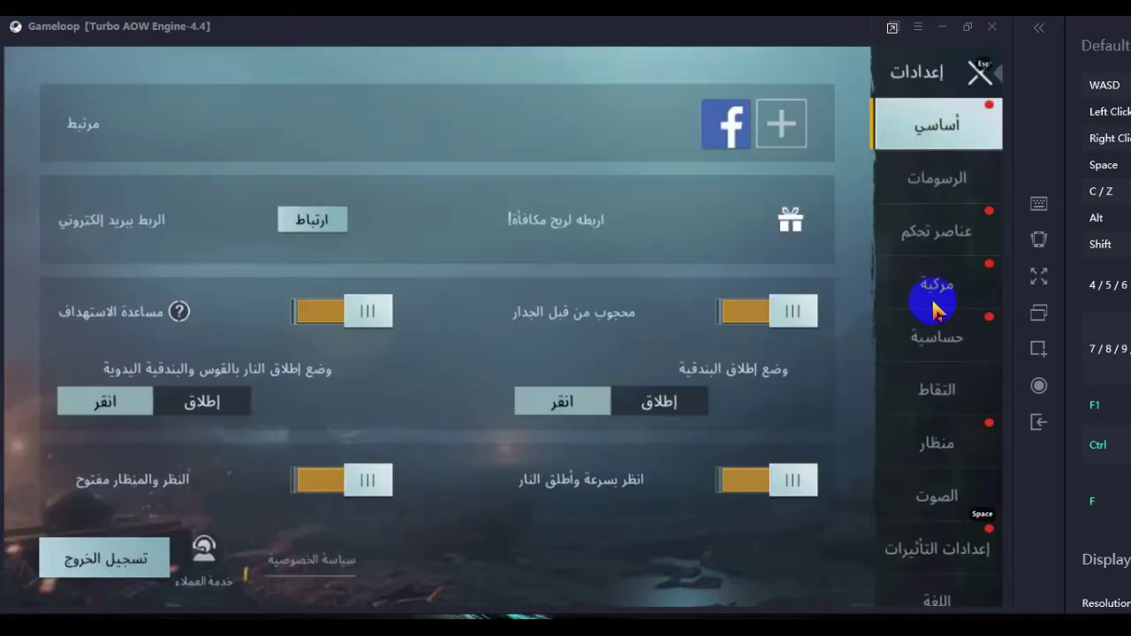
{"action": "left_click", "coordinate": [967, 351]}
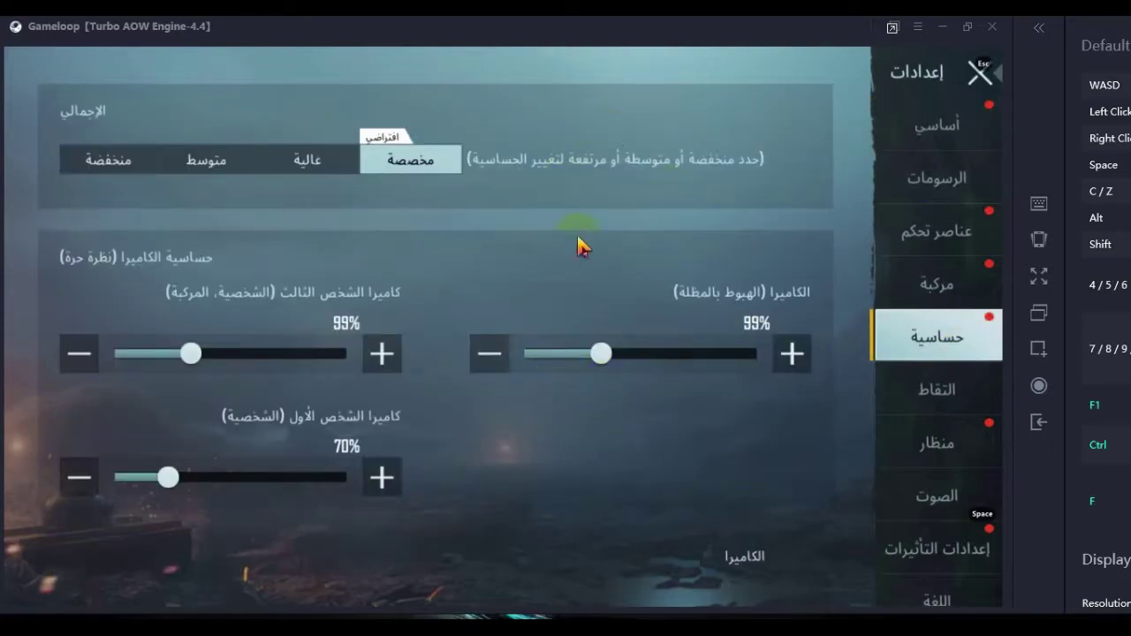
{"action": "scroll", "coordinate": [412, 283], "scroll_direction": "down", "scroll_amount": 10}
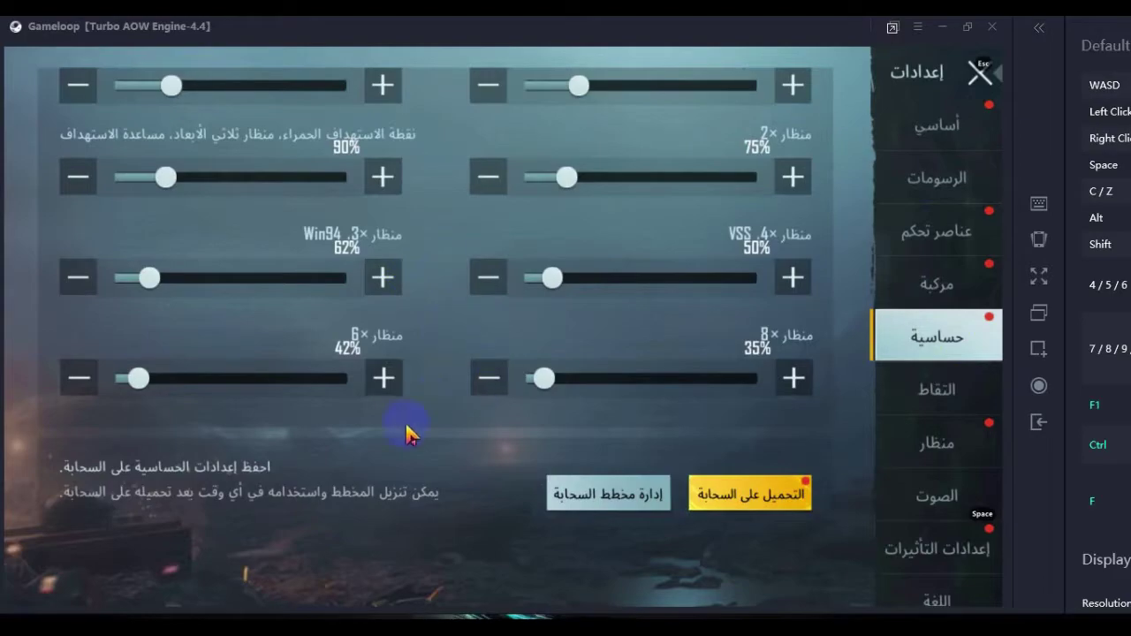
{"action": "scroll", "coordinate": [412, 438], "scroll_direction": "up", "scroll_amount": 8}
{"action": "scroll", "coordinate": [428, 364], "scroll_direction": "up", "scroll_amount": 6}
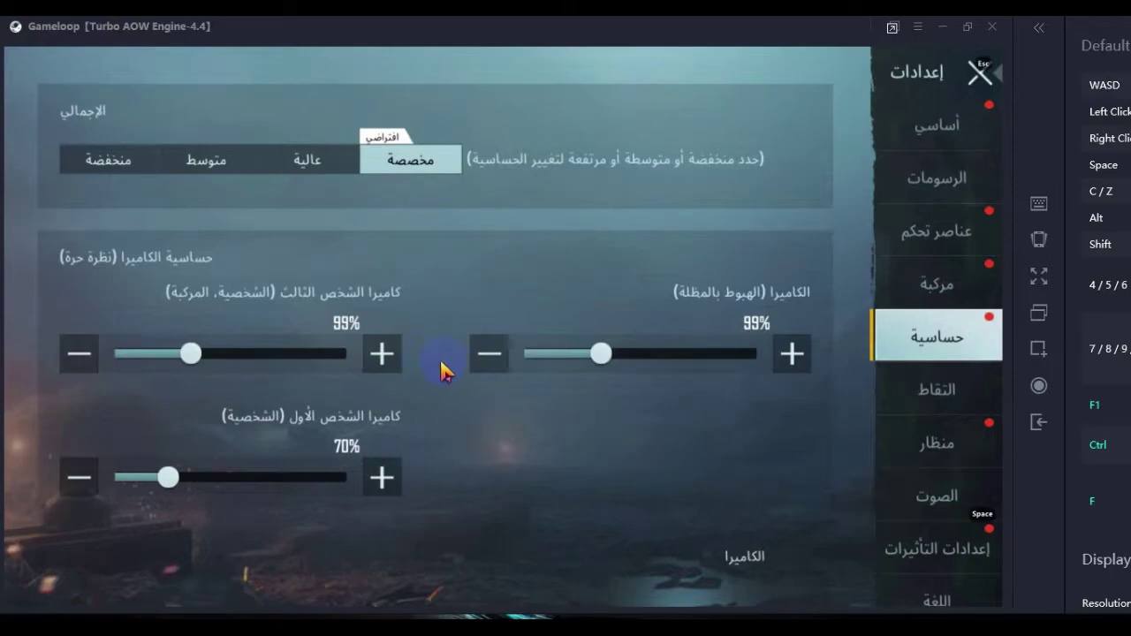
Step: Apply the High (عالية) overall sensitivity preset and review its camera and scope values
{"action": "left_click", "coordinate": [323, 166]}
{"action": "scroll", "coordinate": [669, 454], "scroll_direction": "down", "scroll_amount": 4}
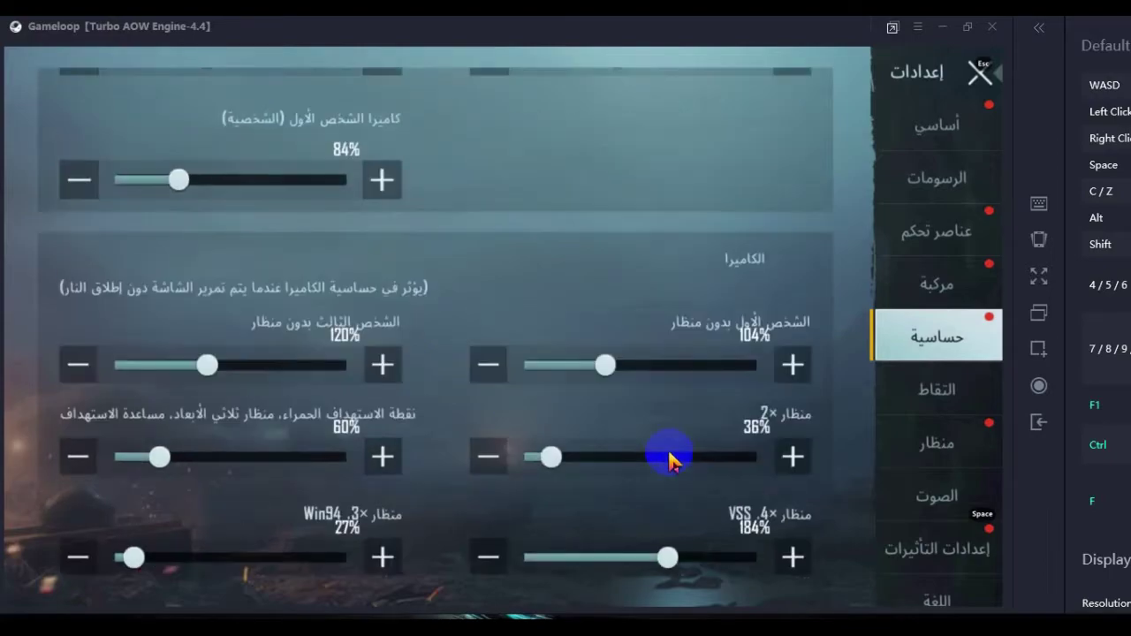
{"action": "scroll", "coordinate": [667, 447], "scroll_direction": "up", "scroll_amount": 5}
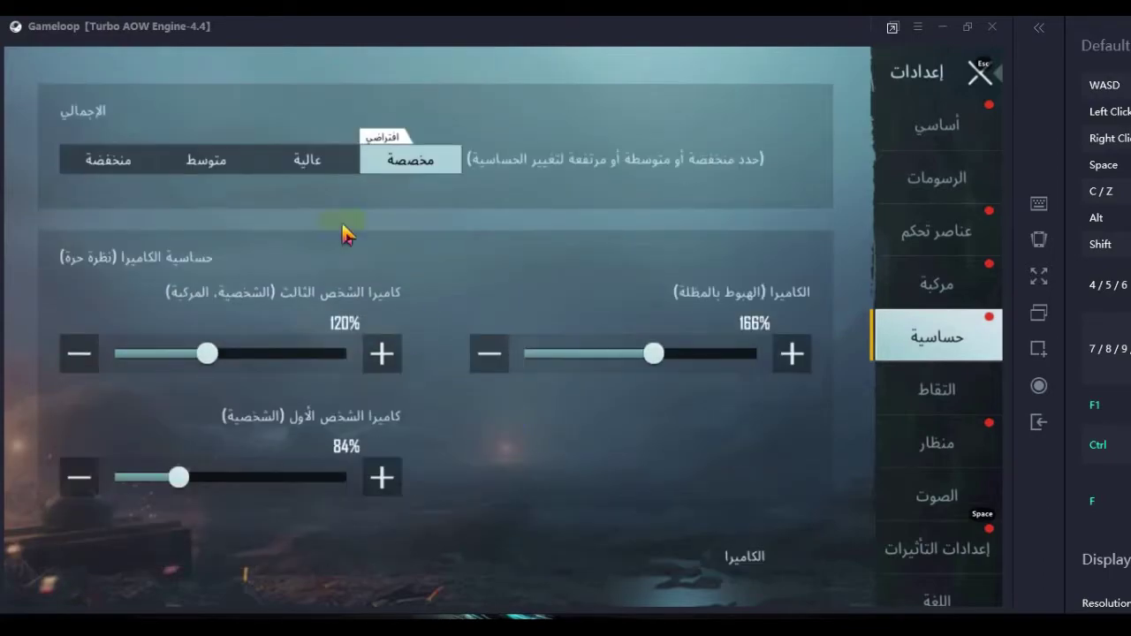
Step: Apply the Medium (متوسط) overall sensitivity preset and review its camera and scope values
{"action": "left_click", "coordinate": [213, 166]}
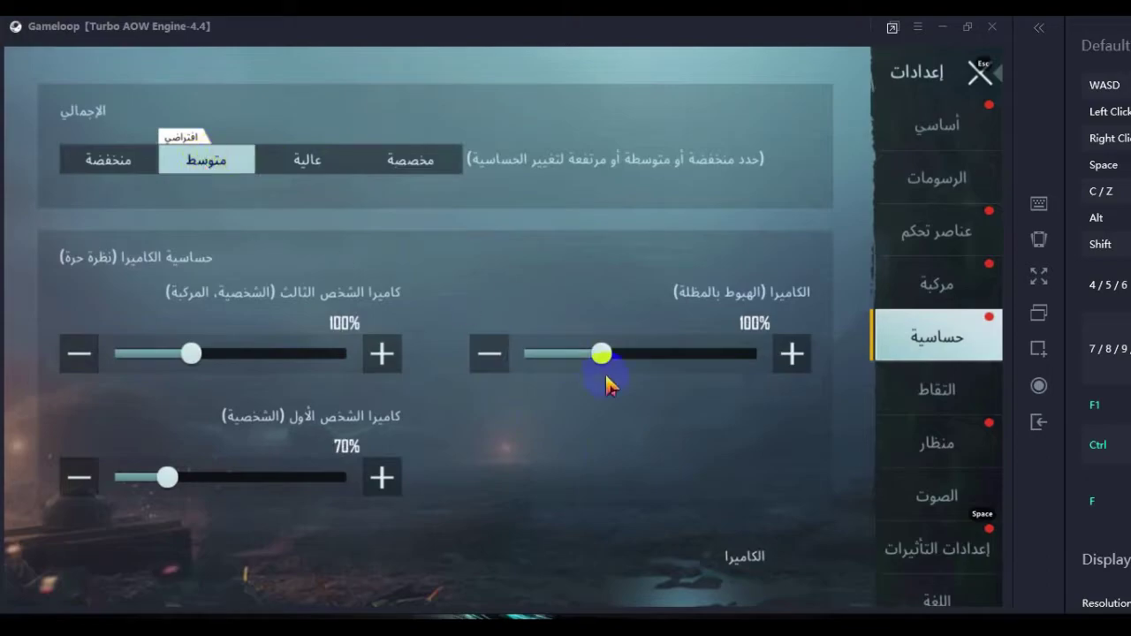
{"action": "scroll", "coordinate": [397, 450], "scroll_direction": "down", "scroll_amount": 2}
{"action": "scroll", "coordinate": [397, 450], "scroll_direction": "down", "scroll_amount": 2}
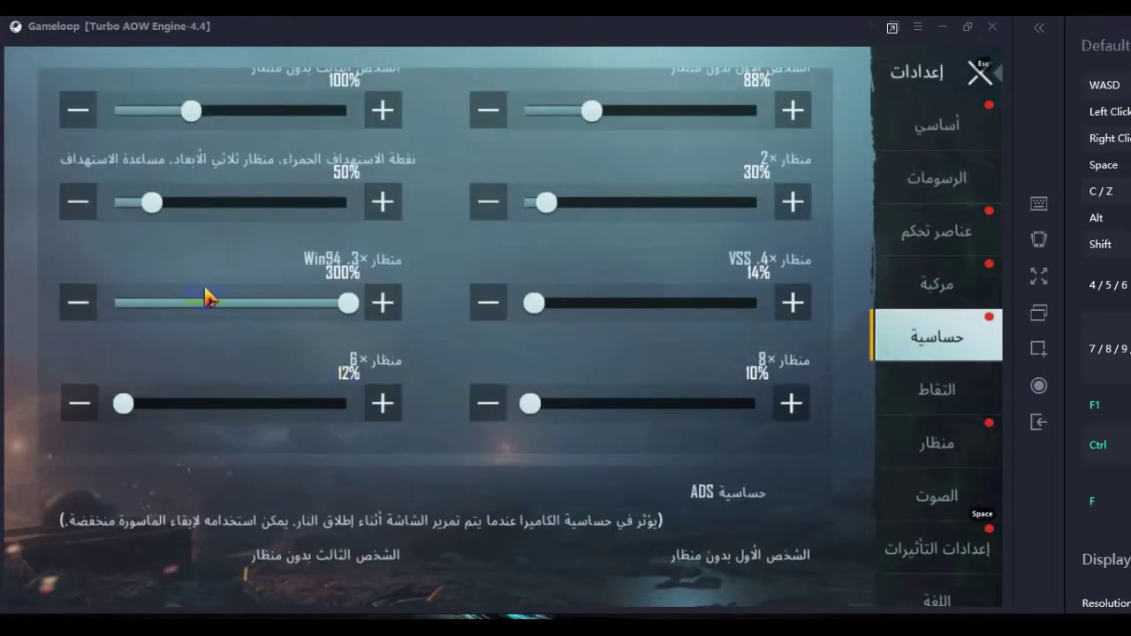
{"action": "scroll", "coordinate": [207, 295], "scroll_direction": "up", "scroll_amount": 5}
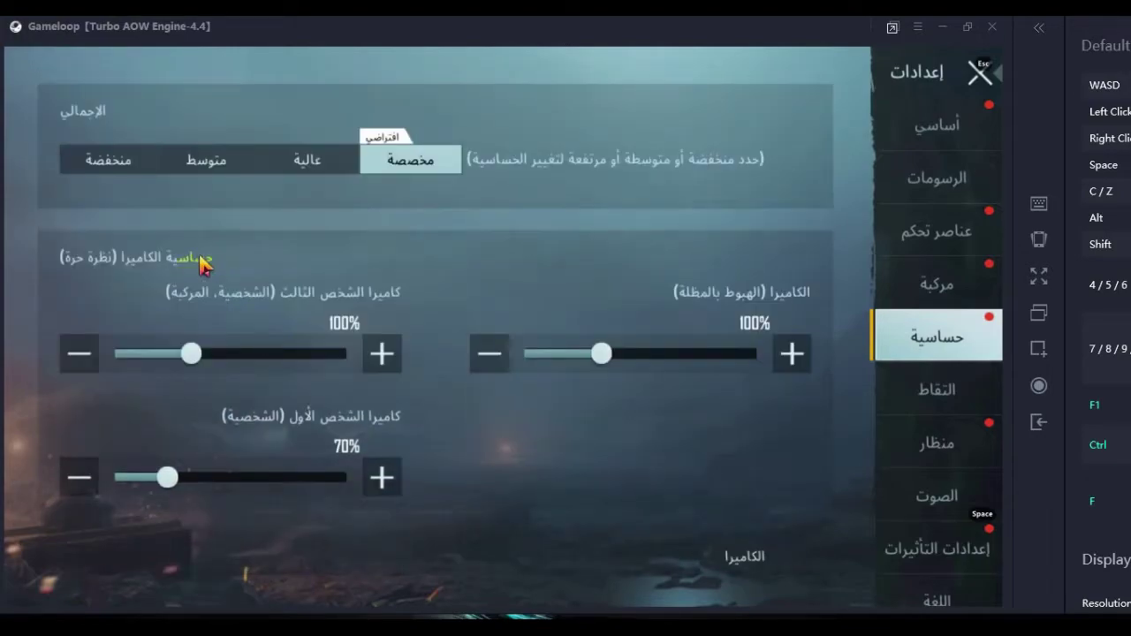
Step: Alternate the overall sensitivity between Low (منخفضة) and Medium (متوسط) to compare them, ending on High (عالية)
{"action": "left_click", "coordinate": [181, 158]}
{"action": "left_click", "coordinate": [105, 162]}
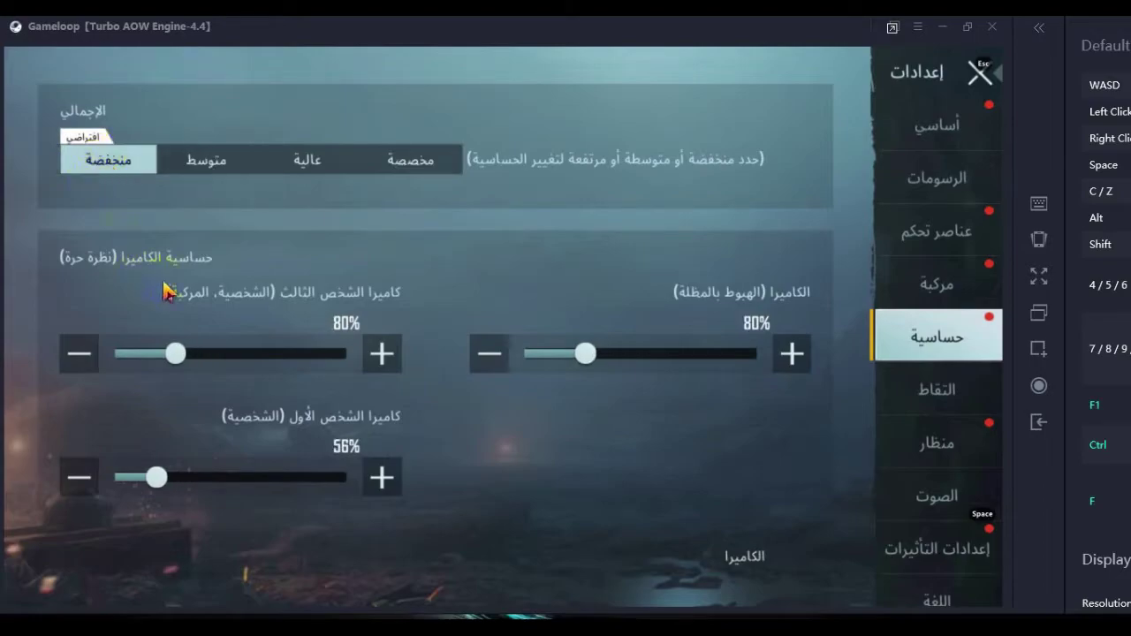
{"action": "left_click", "coordinate": [190, 157]}
{"action": "left_click", "coordinate": [106, 160]}
{"action": "left_click", "coordinate": [192, 168]}
{"action": "left_click", "coordinate": [311, 170]}
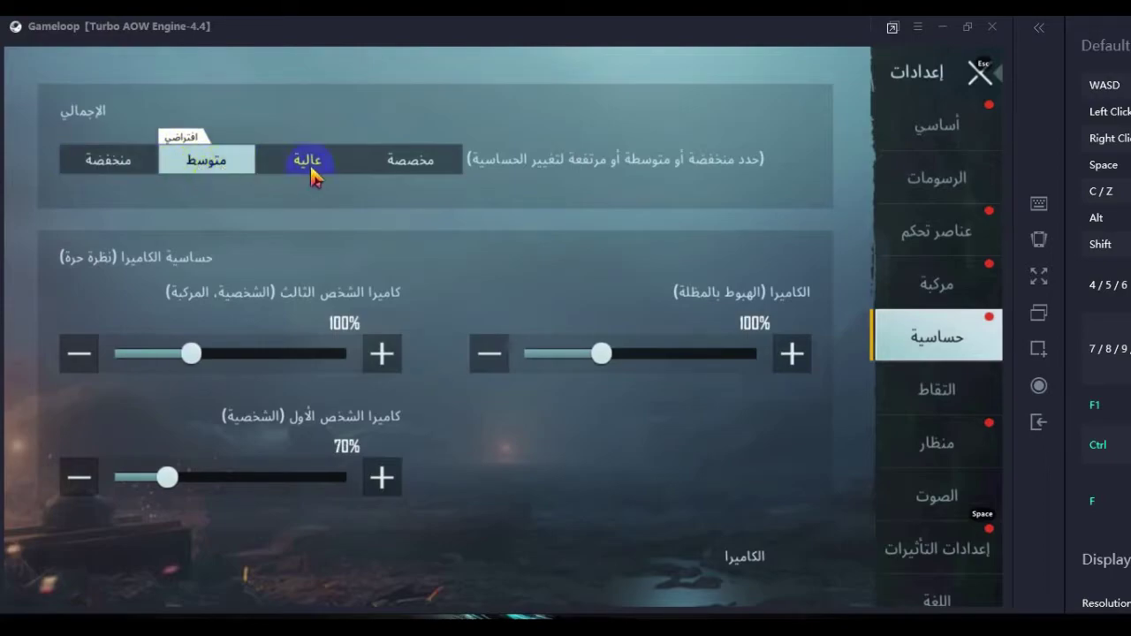
Step: Cycle through all four overall sensitivity presets, finish on Custom (مخصصة), and review its values down to the cloud save section
{"action": "left_click", "coordinate": [411, 173]}
{"action": "left_click", "coordinate": [301, 166]}
{"action": "left_click", "coordinate": [413, 173]}
{"action": "left_click", "coordinate": [424, 171]}
{"action": "left_click", "coordinate": [265, 171]}
{"action": "left_click", "coordinate": [203, 167]}
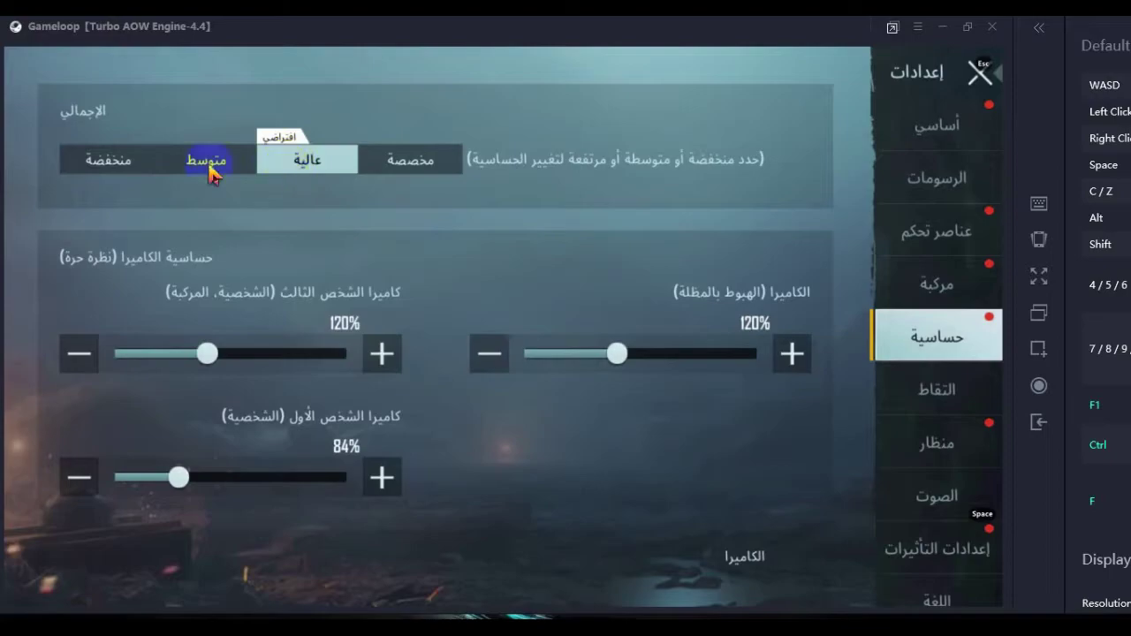
{"action": "left_click", "coordinate": [80, 175]}
{"action": "left_click", "coordinate": [216, 163]}
{"action": "left_click", "coordinate": [297, 161]}
{"action": "left_click", "coordinate": [433, 173]}
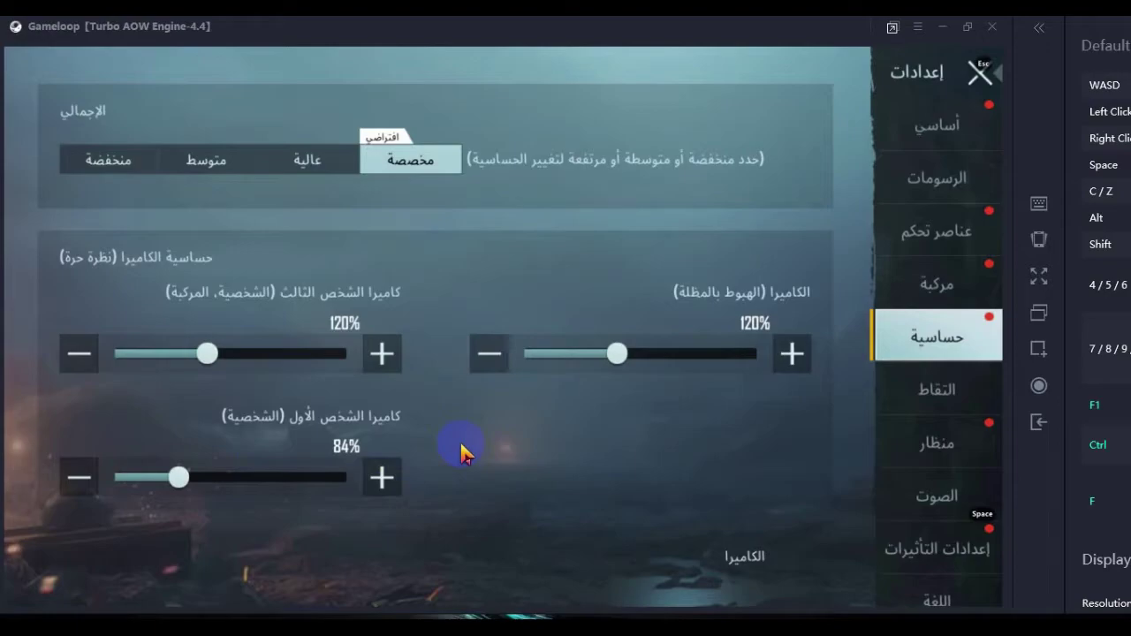
{"action": "scroll", "coordinate": [461, 453], "scroll_direction": "down", "scroll_amount": 10}
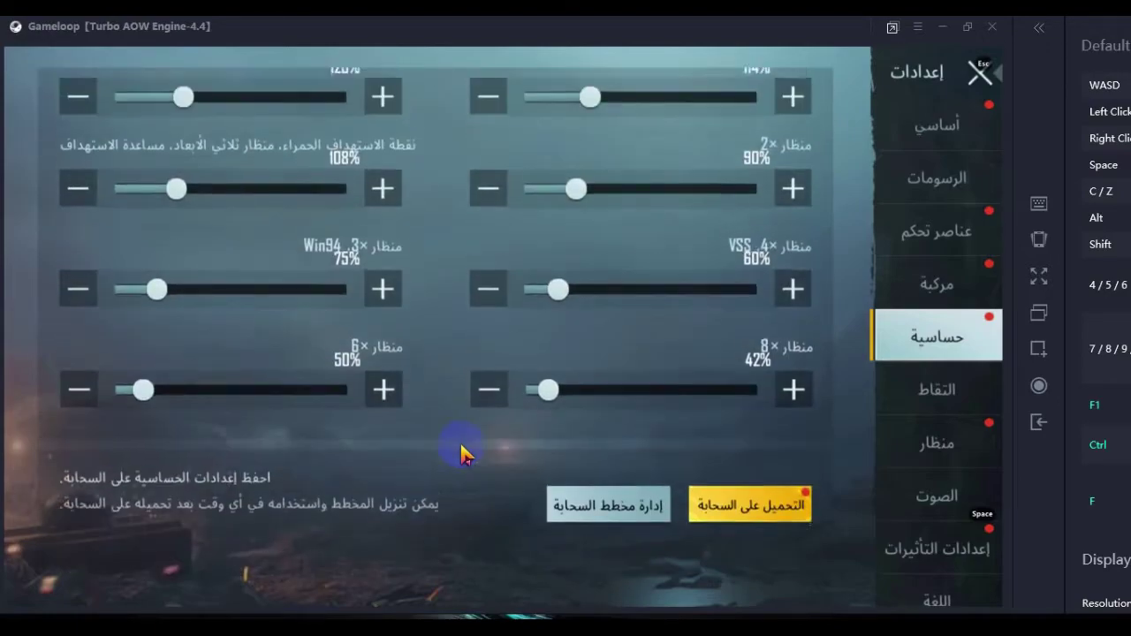
{"action": "scroll", "coordinate": [461, 452], "scroll_direction": "up", "scroll_amount": 10}
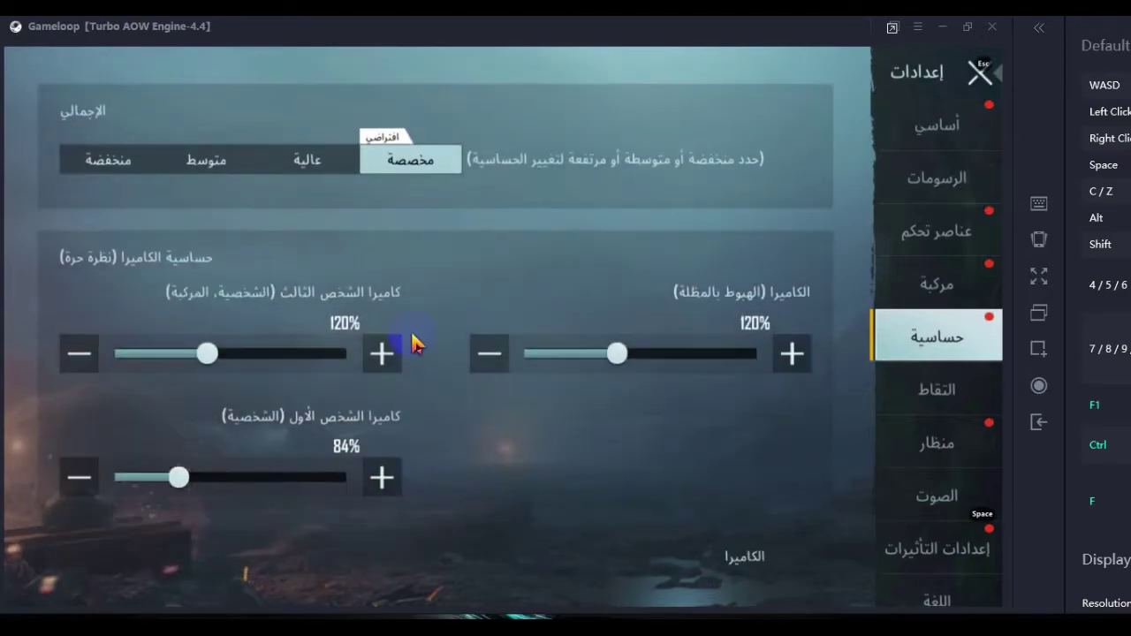
Step: Compare the High, Medium and Low presets' free-look camera values, ending on the High (عالية) preset
{"action": "left_click", "coordinate": [296, 163]}
{"action": "left_click", "coordinate": [189, 163]}
{"action": "left_click", "coordinate": [292, 169]}
{"action": "left_click", "coordinate": [141, 162]}
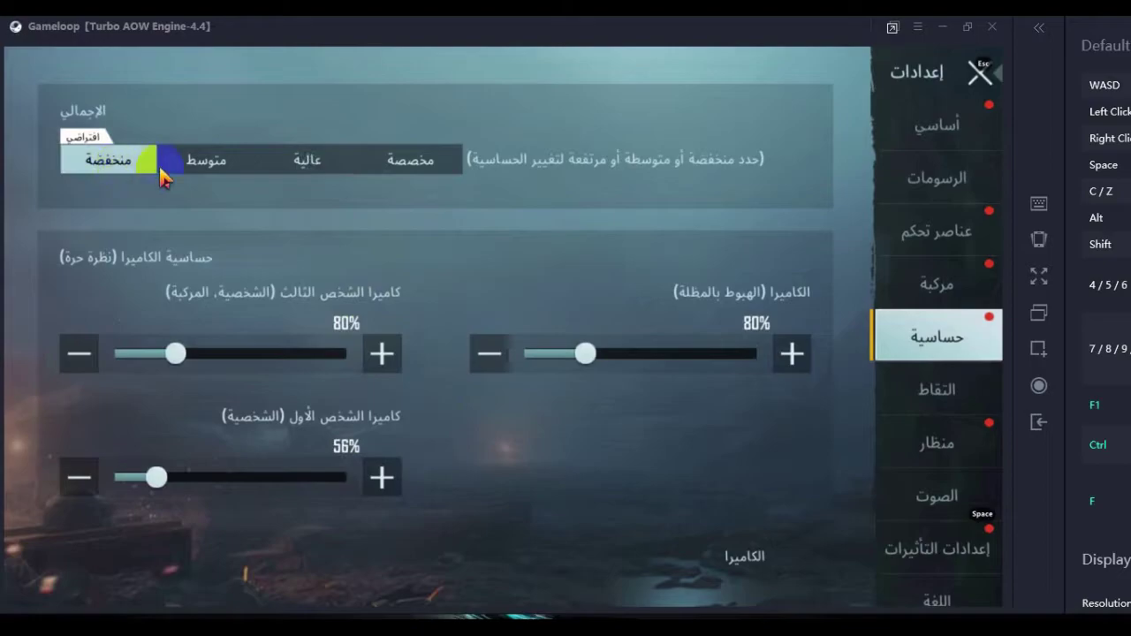
{"action": "left_click", "coordinate": [220, 171]}
{"action": "left_click", "coordinate": [296, 172]}
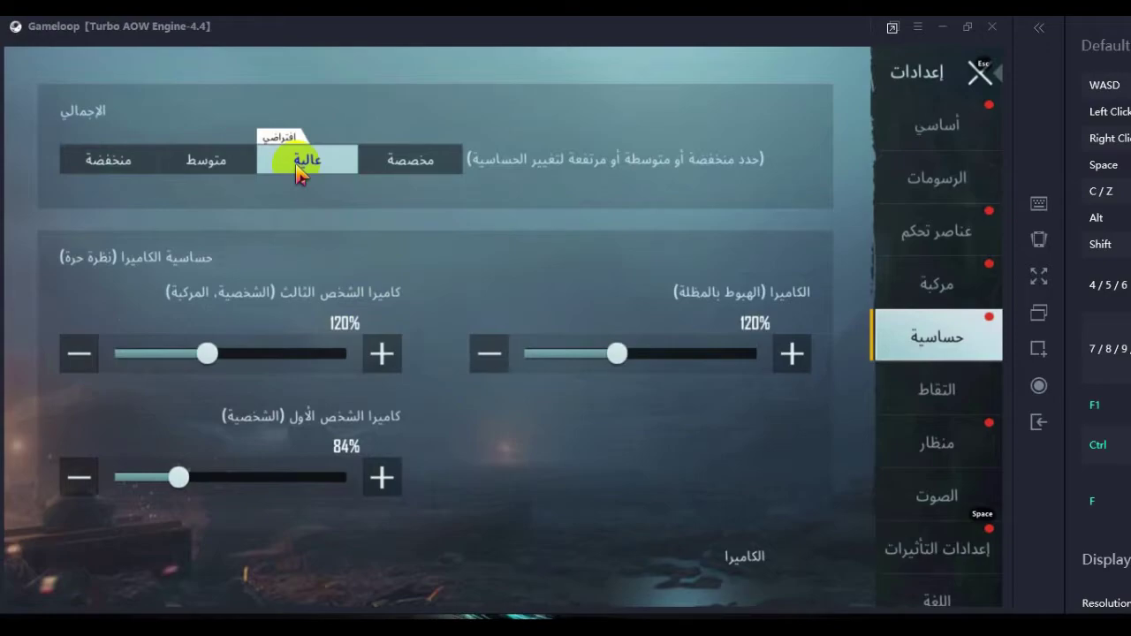
Step: Step the overall sensitivity down from High through Medium to Low and back up to High (عالية)
{"action": "left_click", "coordinate": [301, 166]}
{"action": "left_click", "coordinate": [205, 355]}
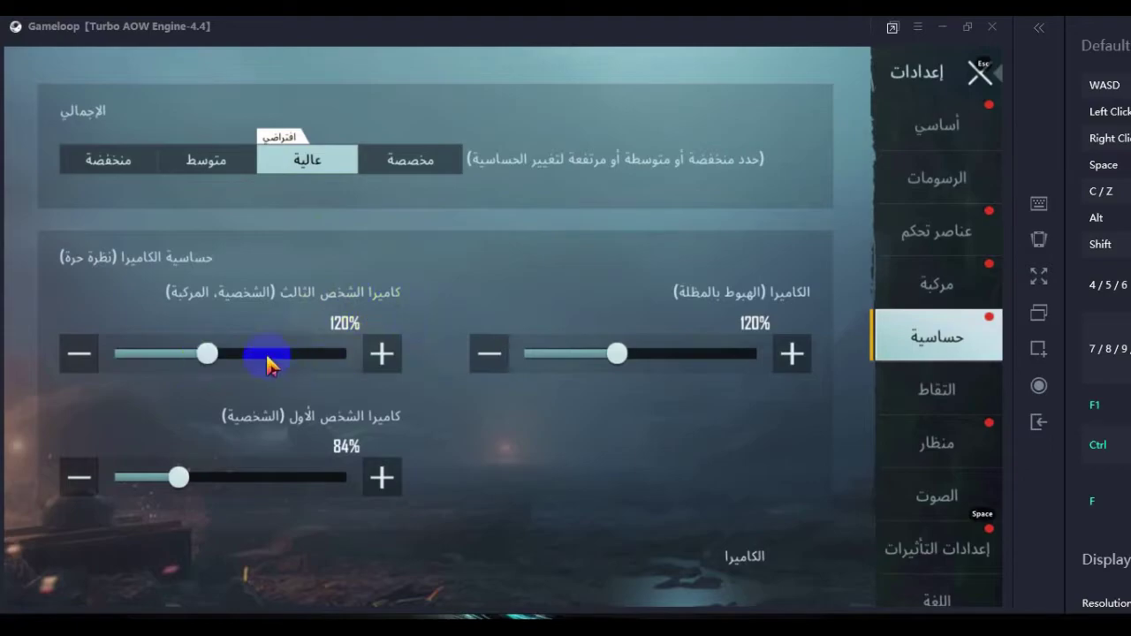
{"action": "left_click", "coordinate": [210, 160]}
{"action": "left_click", "coordinate": [132, 167]}
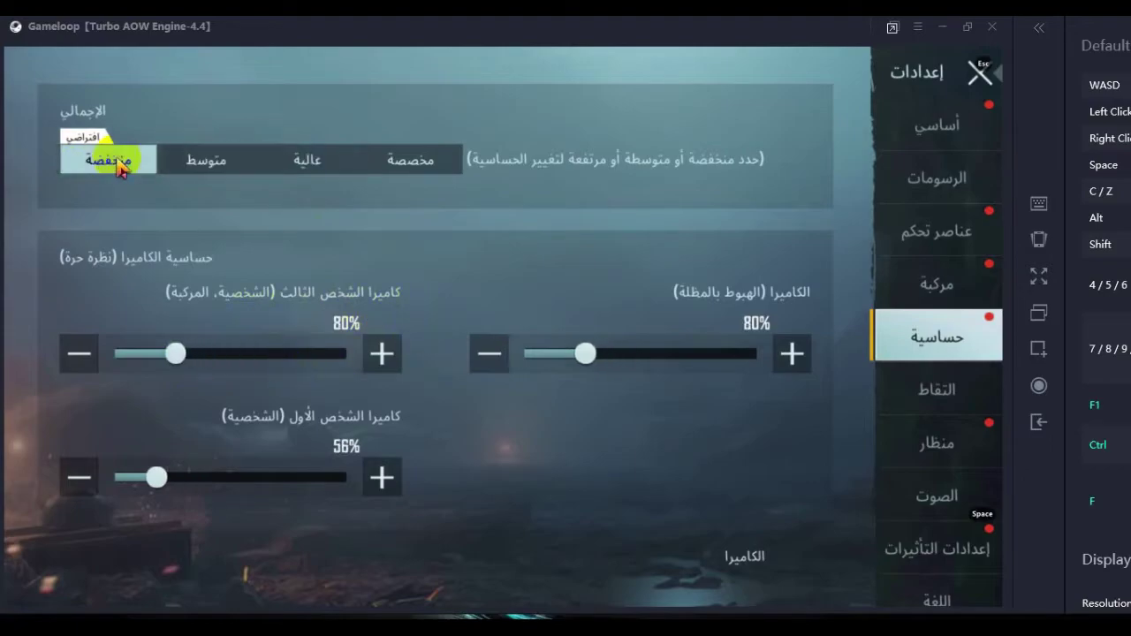
{"action": "left_click", "coordinate": [197, 167]}
{"action": "left_click", "coordinate": [310, 165]}
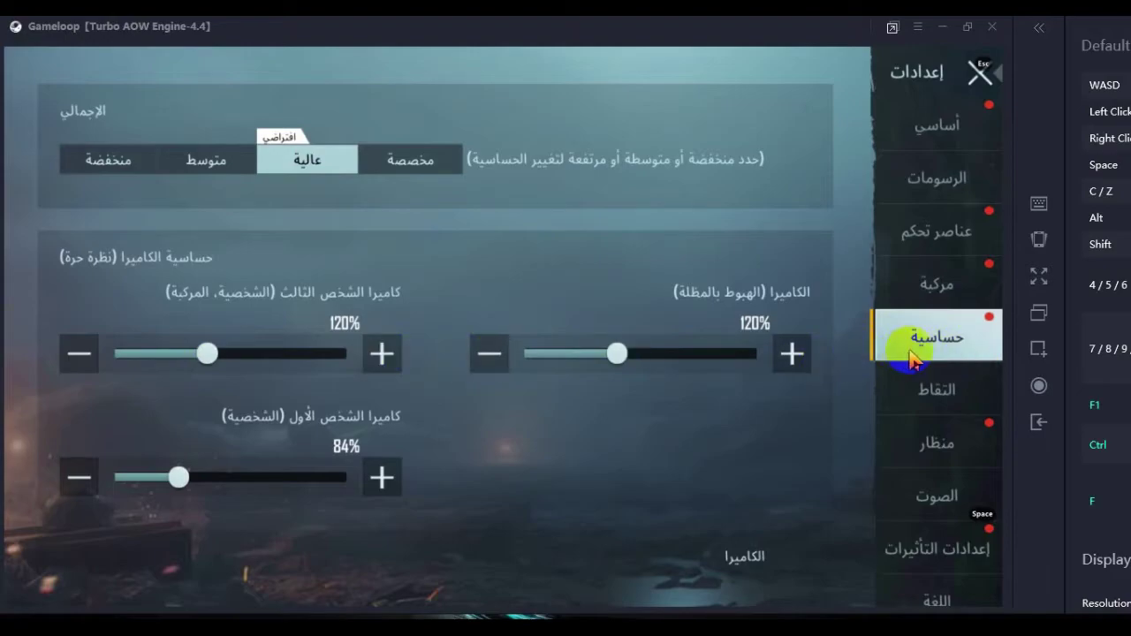
Step: Set the free-look camera sensitivity to 249% for third person, 253% for first person and 264% for parachuting
{"action": "left_click_drag", "start_coordinate": [212, 359], "coordinate": [310, 353]}
{"action": "left_click_drag", "start_coordinate": [179, 477], "coordinate": [315, 482]}
{"action": "left_click_drag", "start_coordinate": [618, 355], "coordinate": [740, 353]}
{"action": "left_click_drag", "start_coordinate": [663, 409], "coordinate": [630, 346]}
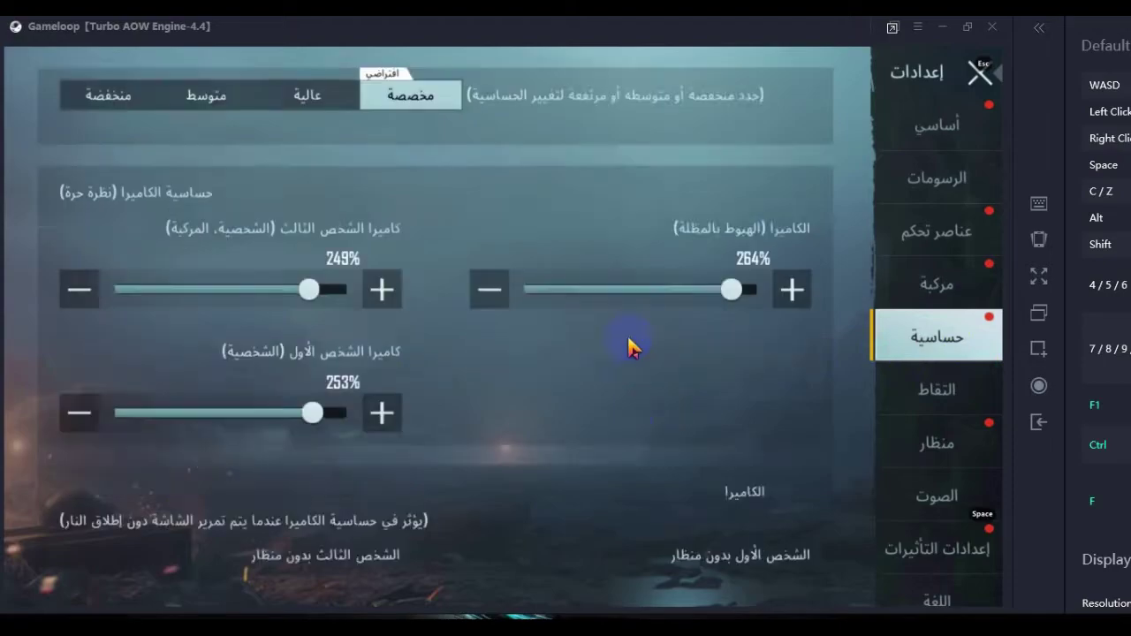
Step: Raise the camera sensitivities without scope and for 3x, and set red dot to 251%, 2x to 223% and 4x to 279%
{"action": "scroll", "coordinate": [629, 346], "scroll_direction": "down", "scroll_amount": 5}
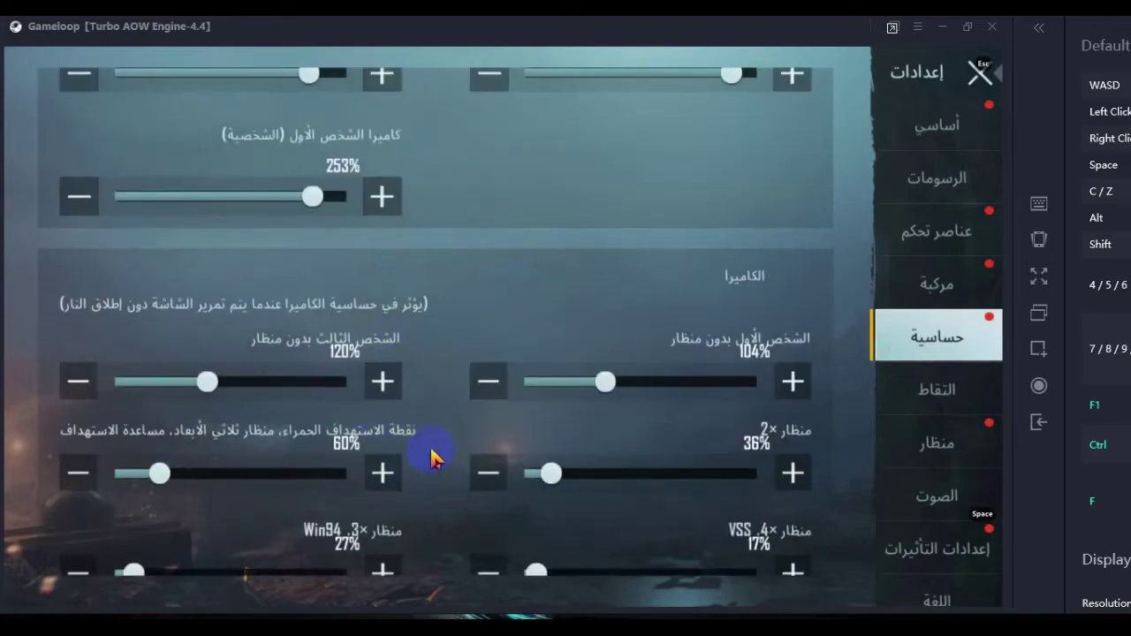
{"action": "left_click_drag", "start_coordinate": [431, 455], "coordinate": [437, 397]}
{"action": "left_click_drag", "start_coordinate": [630, 327], "coordinate": [738, 328]}
{"action": "left_click_drag", "start_coordinate": [198, 341], "coordinate": [316, 346]}
{"action": "left_click_drag", "start_coordinate": [152, 425], "coordinate": [307, 427]}
{"action": "left_click_drag", "start_coordinate": [134, 521], "coordinate": [316, 523]}
{"action": "left_click_drag", "start_coordinate": [534, 523], "coordinate": [743, 522]}
{"action": "left_click_drag", "start_coordinate": [551, 421], "coordinate": [698, 421]}
Step: Set gyroscope sensitivity to 374% for 8x, 346% for 6x, 322% for 3x and 254% for red dot, and raise third person without scope
{"action": "scroll", "coordinate": [547, 457], "scroll_direction": "down", "scroll_amount": 2}
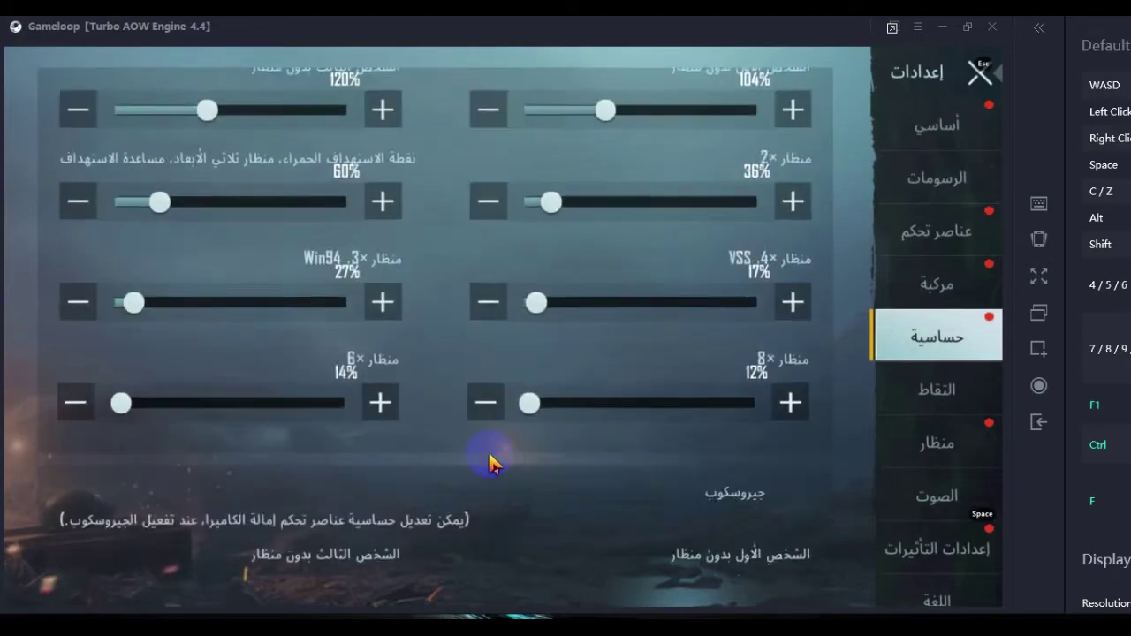
{"action": "scroll", "coordinate": [490, 464], "scroll_direction": "down", "scroll_amount": 1}
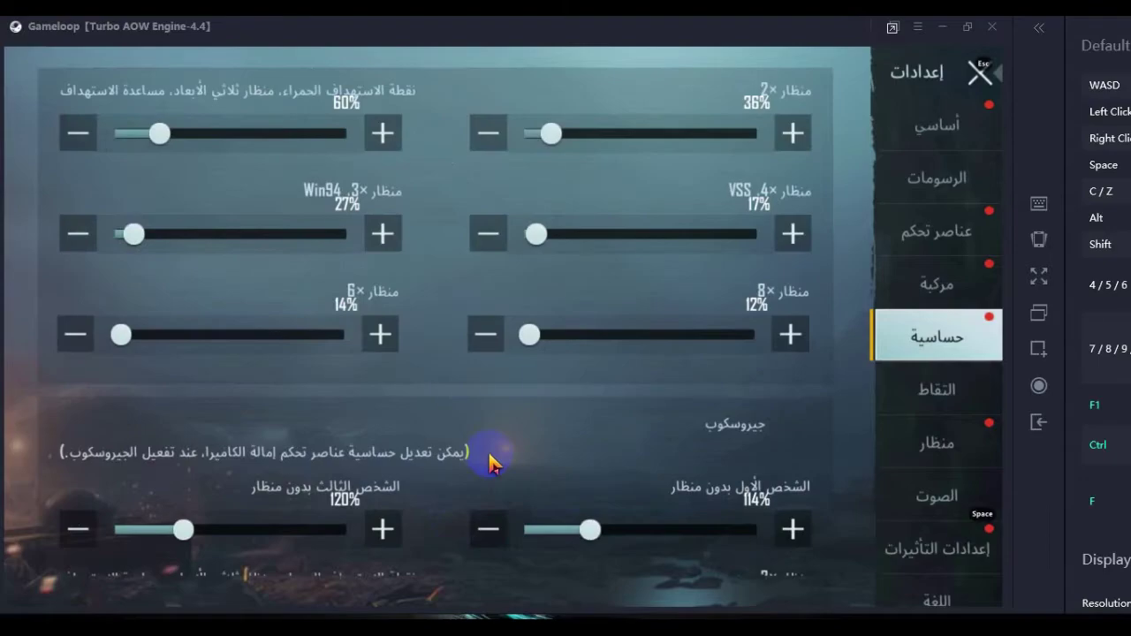
{"action": "scroll", "coordinate": [419, 474], "scroll_direction": "up", "scroll_amount": 9}
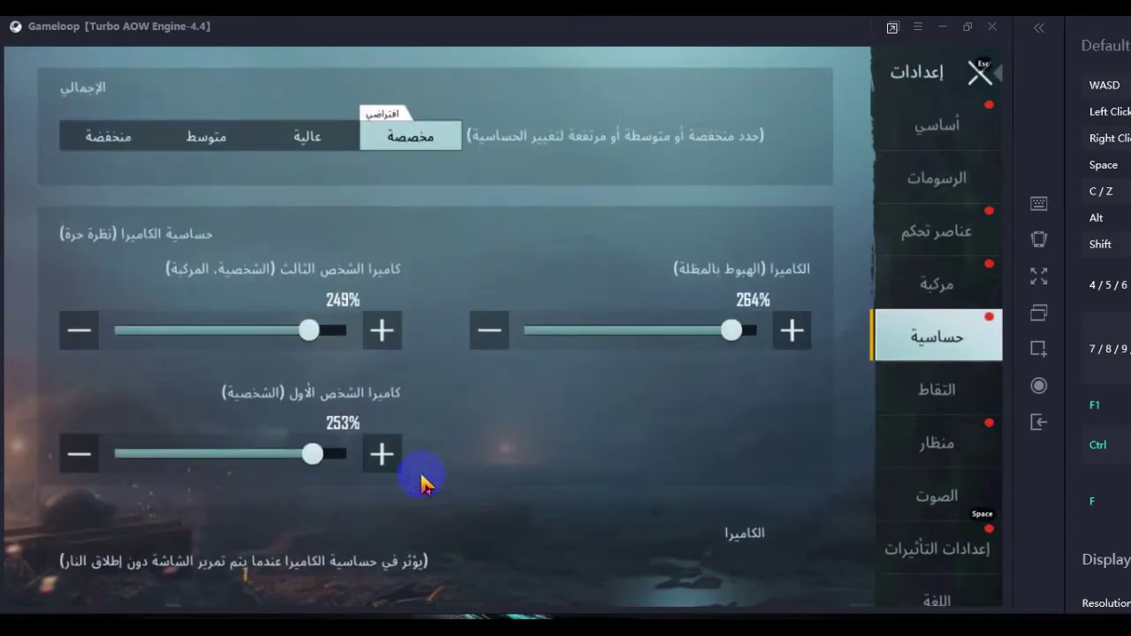
{"action": "scroll", "coordinate": [415, 453], "scroll_direction": "down", "scroll_amount": 9}
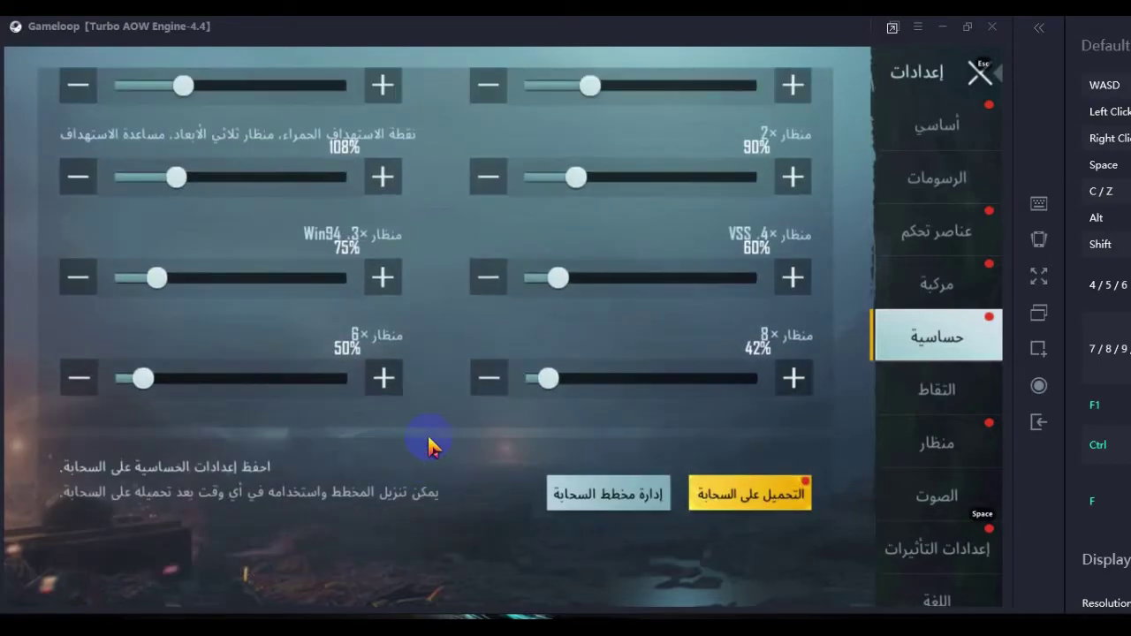
{"action": "left_click_drag", "start_coordinate": [533, 369], "coordinate": [746, 393]}
{"action": "left_click_drag", "start_coordinate": [144, 378], "coordinate": [317, 378]}
{"action": "left_click_drag", "start_coordinate": [157, 278], "coordinate": [303, 281]}
{"action": "left_click_drag", "start_coordinate": [203, 177], "coordinate": [262, 176]}
{"action": "left_click_drag", "start_coordinate": [184, 83], "coordinate": [304, 85]}
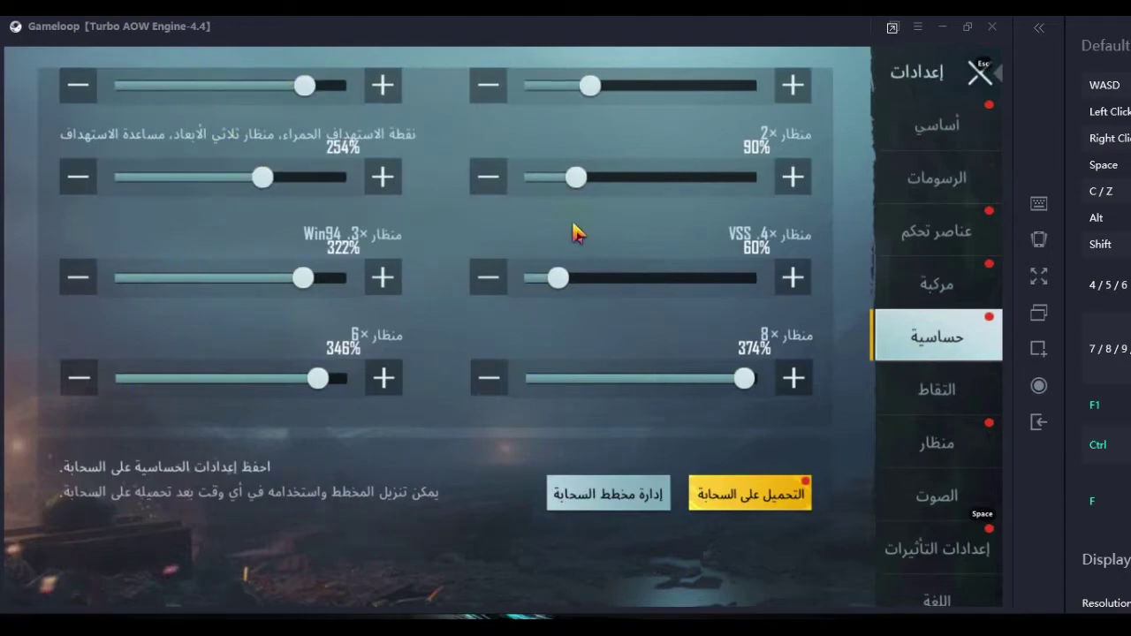
Step: Set the camera sensitivity to 226% for the 8x scope, 242% for 6x and 273% for 3x
{"action": "scroll", "coordinate": [597, 299], "scroll_direction": "down", "scroll_amount": 5}
{"action": "scroll", "coordinate": [597, 299], "scroll_direction": "up", "scroll_amount": 5}
{"action": "left_click_drag", "start_coordinate": [527, 332], "coordinate": [702, 341]}
{"action": "left_click_drag", "start_coordinate": [125, 337], "coordinate": [303, 337]}
{"action": "left_click_drag", "start_coordinate": [314, 235], "coordinate": [327, 236]}
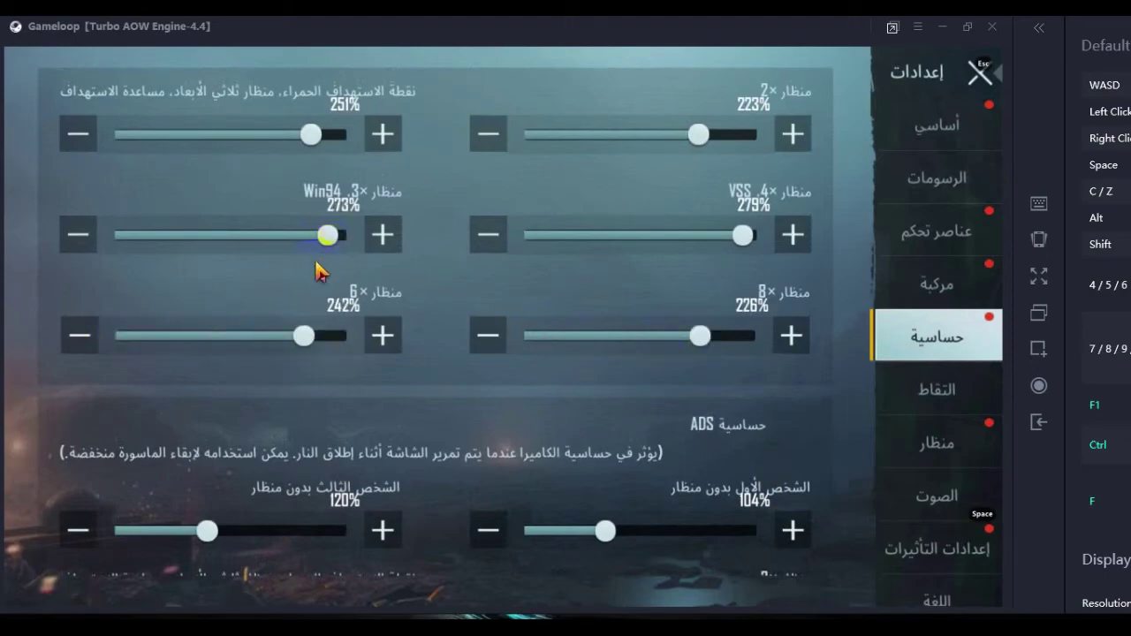
{"action": "scroll", "coordinate": [433, 321], "scroll_direction": "up", "scroll_amount": 8}
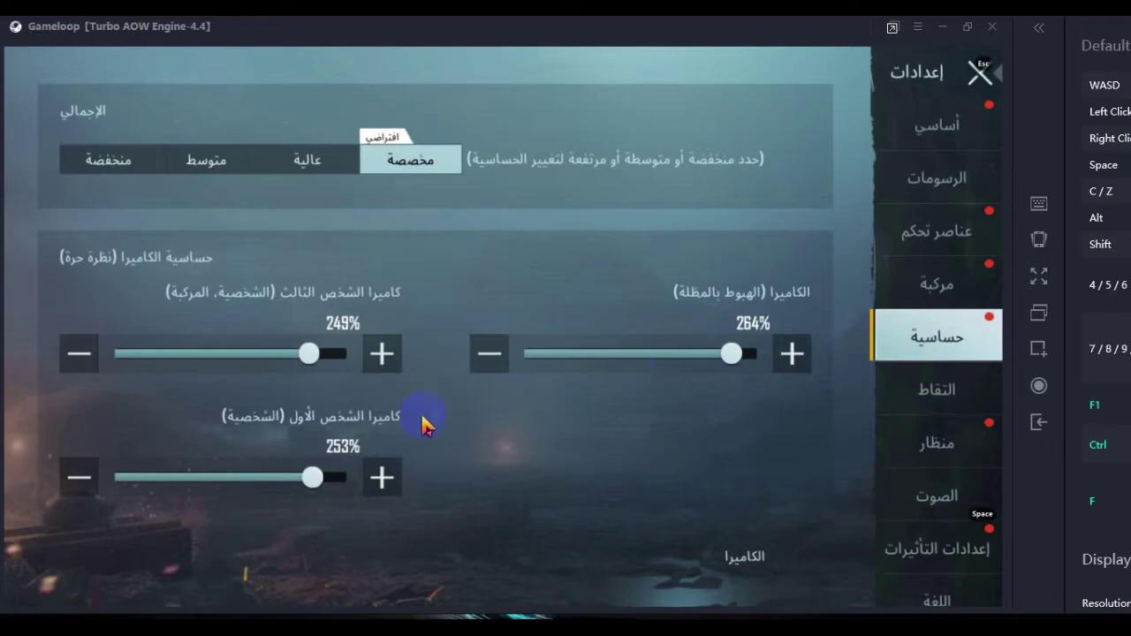
Step: Raise the gyroscope sensitivity for the 4x scope, the 2x scope and first person without scope
{"action": "scroll", "coordinate": [194, 455], "scroll_direction": "down", "scroll_amount": 10}
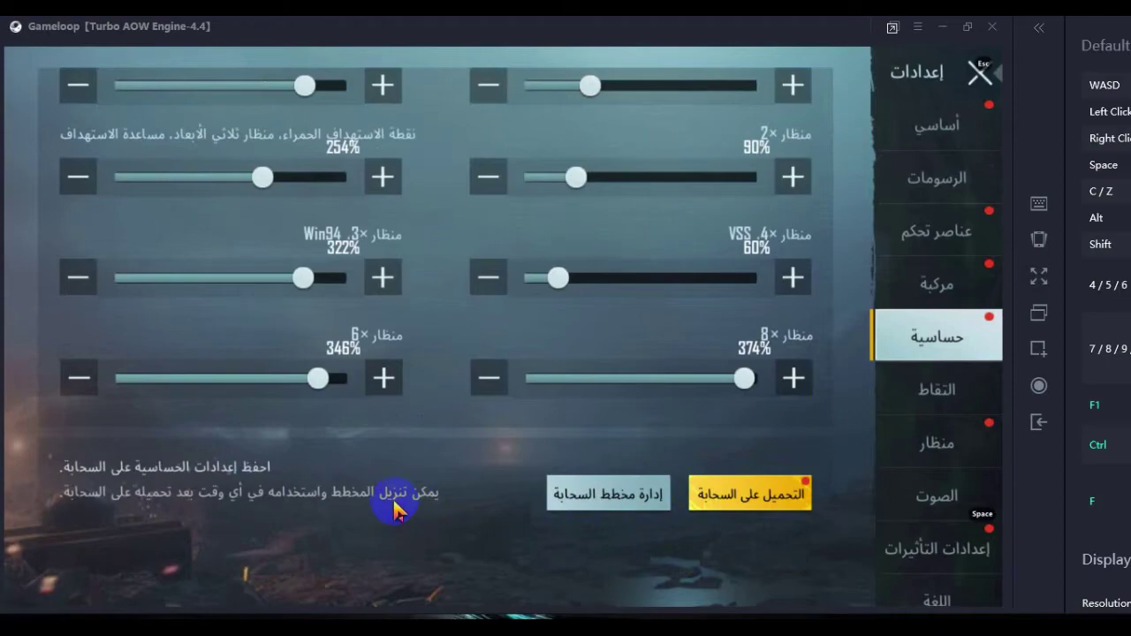
{"action": "left_click_drag", "start_coordinate": [557, 277], "coordinate": [699, 277]}
{"action": "left_click_drag", "start_coordinate": [576, 178], "coordinate": [742, 185]}
{"action": "left_click_drag", "start_coordinate": [590, 85], "coordinate": [679, 85]}
{"action": "scroll", "coordinate": [442, 225], "scroll_direction": "up", "scroll_amount": 10}
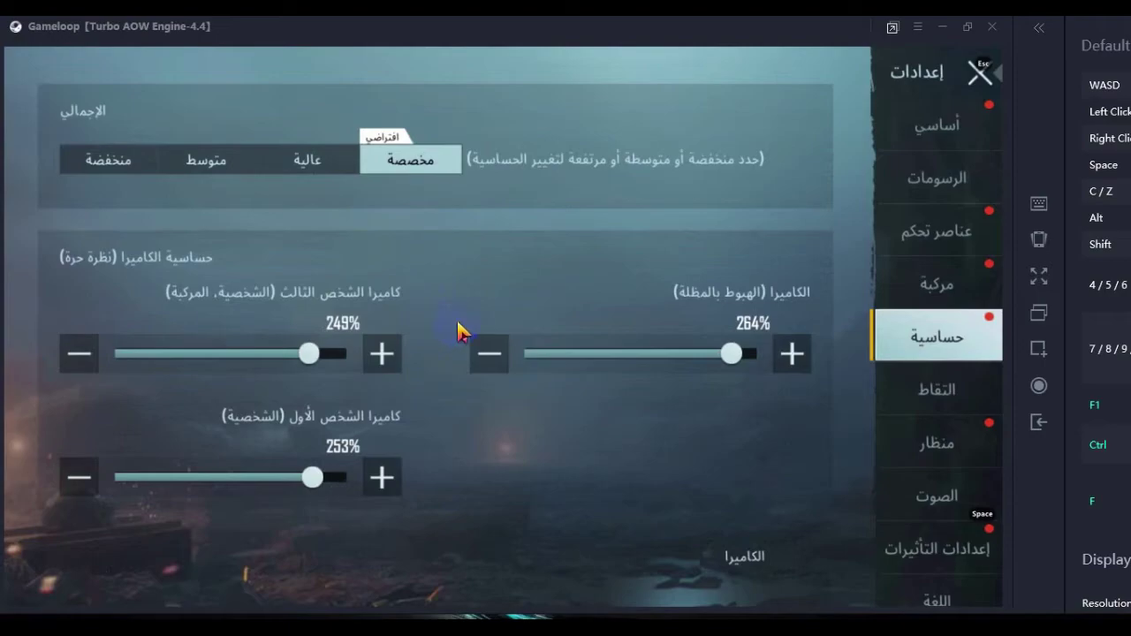
Step: Replace the custom slider values by switching the overall preset through High and Medium to Low (منخفضة)
{"action": "left_click", "coordinate": [309, 168]}
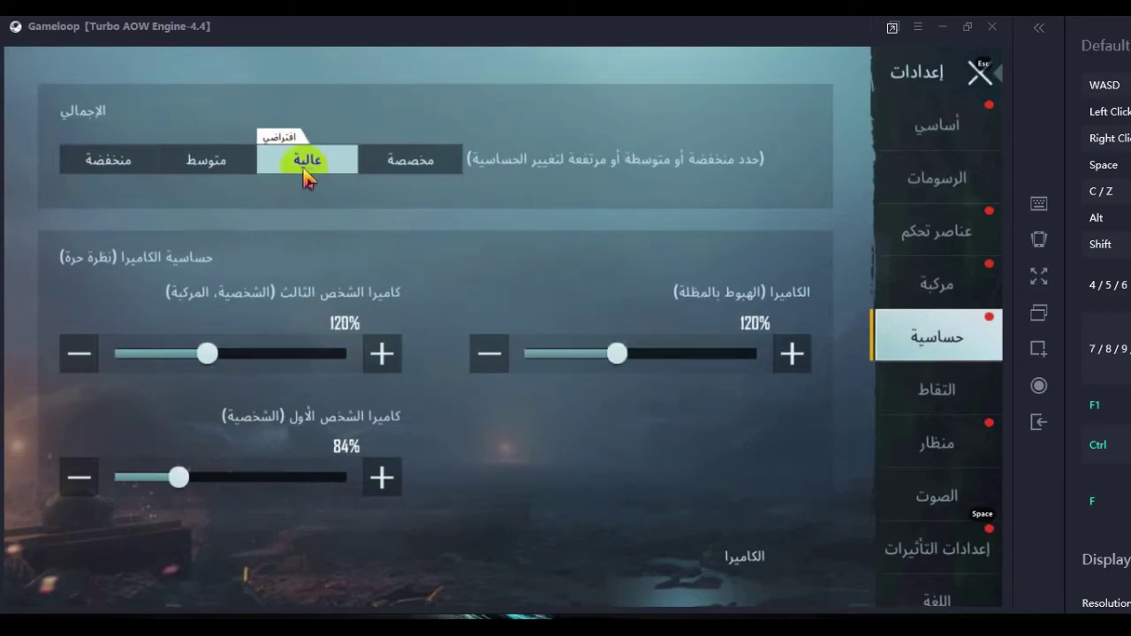
{"action": "left_click", "coordinate": [209, 172]}
{"action": "left_click", "coordinate": [120, 166]}
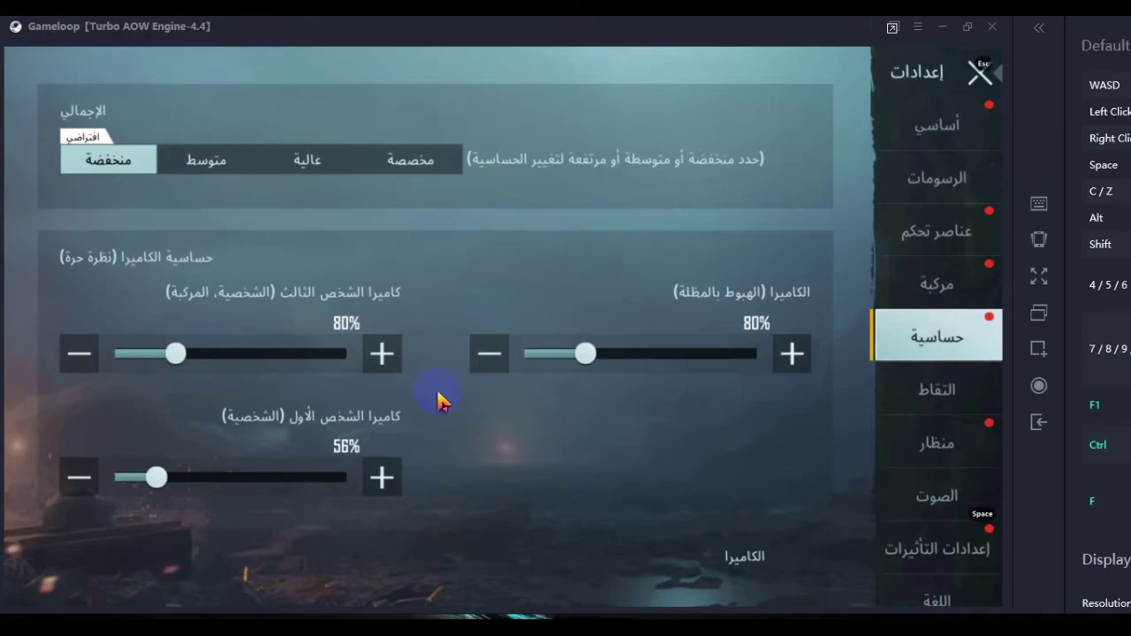
{"action": "left_click_drag", "start_coordinate": [498, 474], "coordinate": [462, 386]}
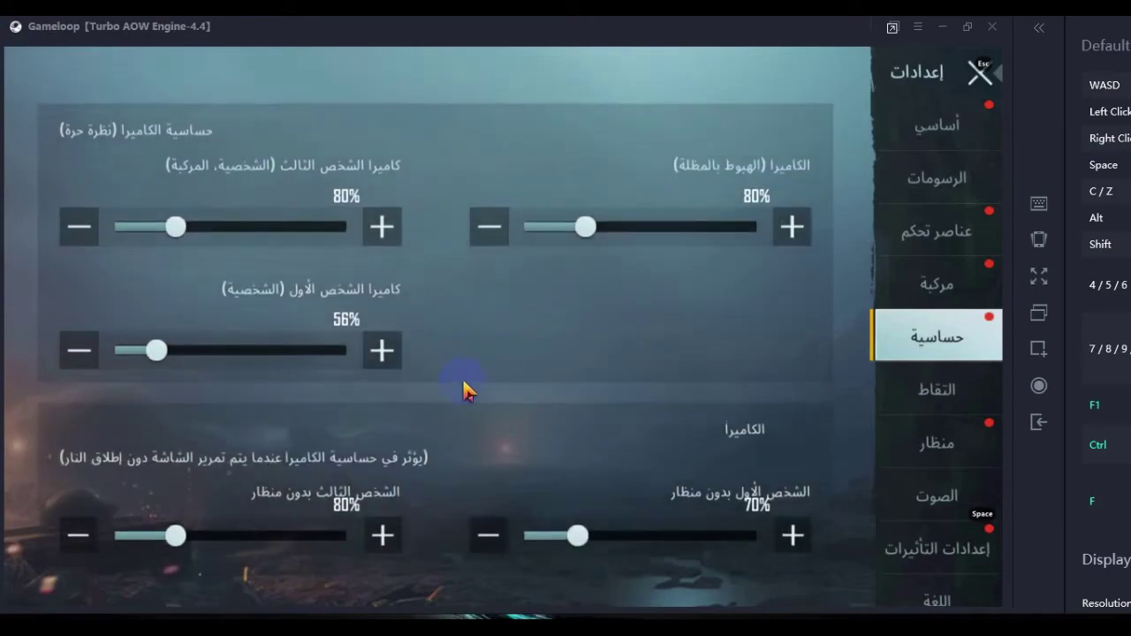
Step: Review the free look, camera and ADS sensitivity sliders under the Low (منخفضة) preset, and return to the overall preset options
{"action": "left_click_drag", "start_coordinate": [448, 474], "coordinate": [454, 341]}
{"action": "left_click_drag", "start_coordinate": [454, 497], "coordinate": [459, 316]}
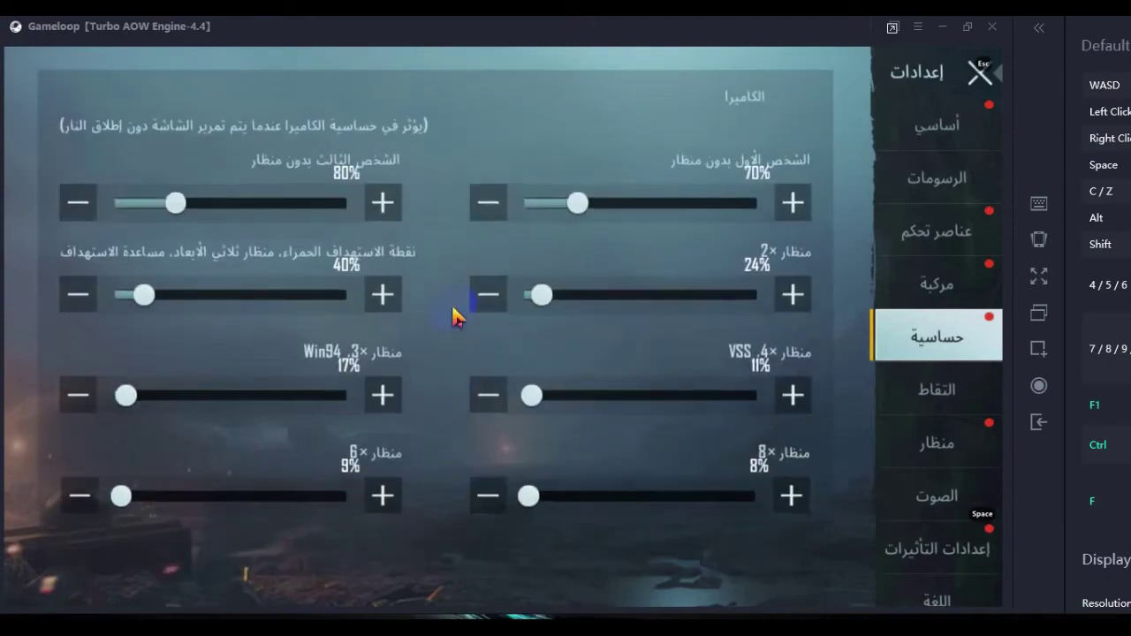
{"action": "left_click_drag", "start_coordinate": [434, 421], "coordinate": [439, 314]}
{"action": "mouse_move", "coordinate": [434, 454]}
{"action": "left_mouse_down"}
{"action": "mouse_move", "coordinate": [439, 271]}
{"action": "mouse_move", "coordinate": [453, 448]}
{"action": "left_mouse_up"}
{"action": "left_click_drag", "start_coordinate": [446, 265], "coordinate": [492, 518]}
{"action": "left_click_drag", "start_coordinate": [462, 283], "coordinate": [449, 441]}
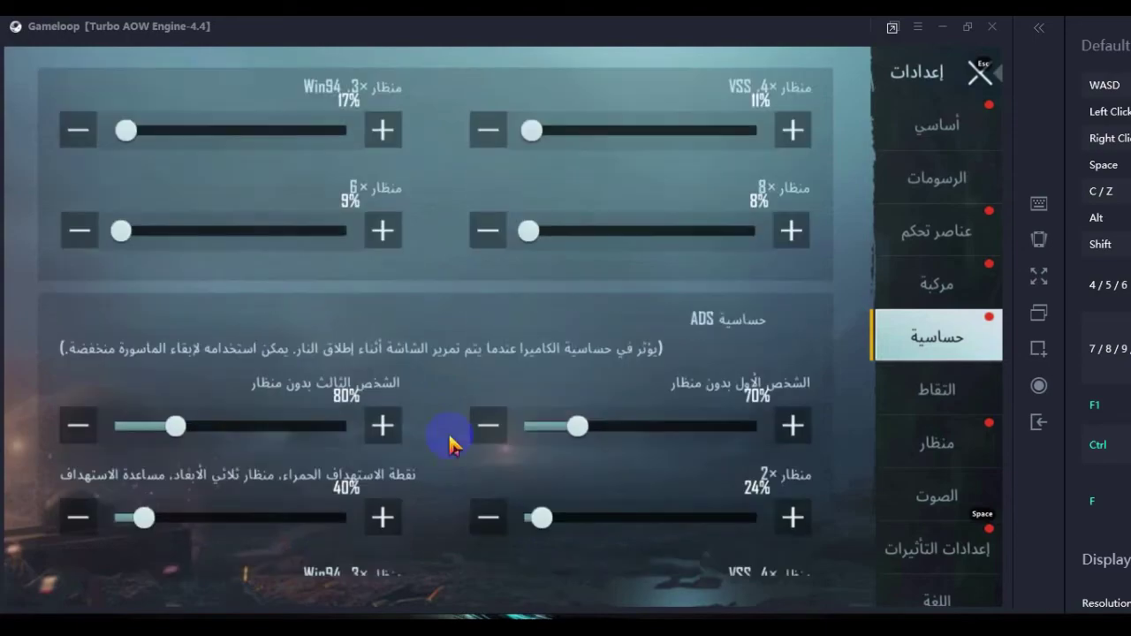
{"action": "left_click_drag", "start_coordinate": [439, 273], "coordinate": [472, 442]}
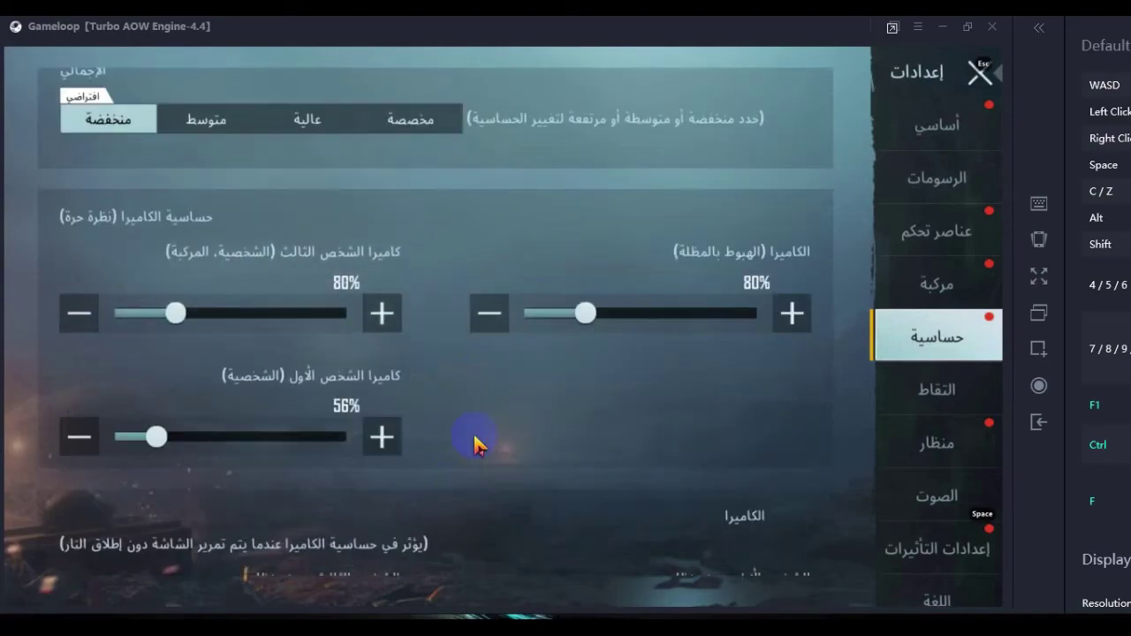
{"action": "left_click", "coordinate": [198, 161]}
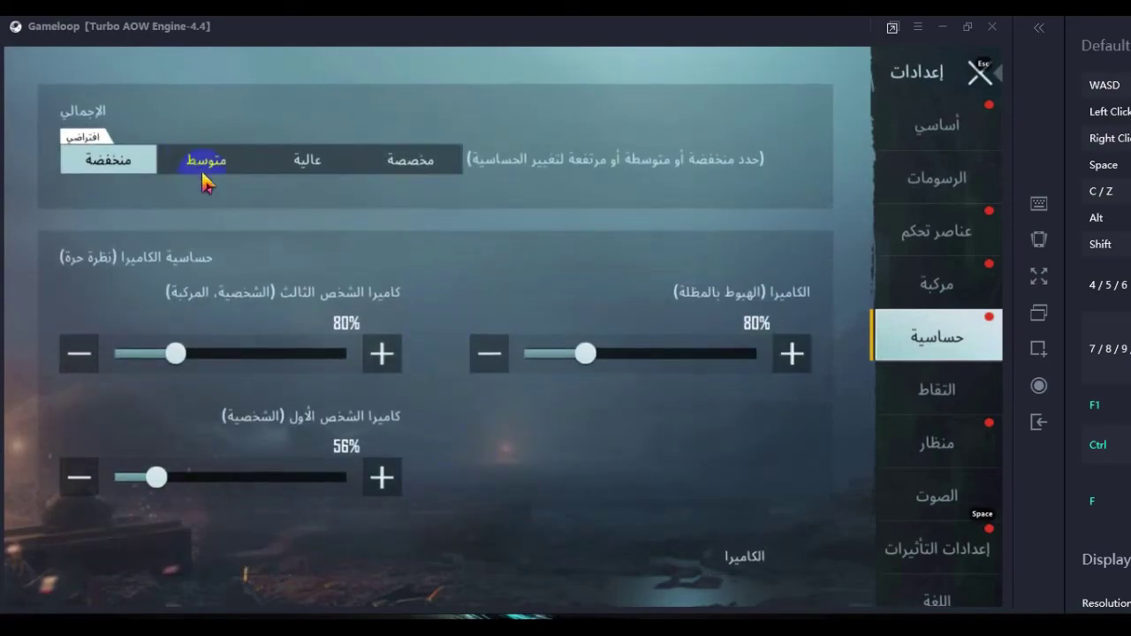
{"action": "left_click", "coordinate": [279, 231]}
{"action": "left_click", "coordinate": [201, 168]}
{"action": "left_click", "coordinate": [391, 182]}
{"action": "left_click", "coordinate": [269, 170]}
{"action": "left_click", "coordinate": [692, 608]}
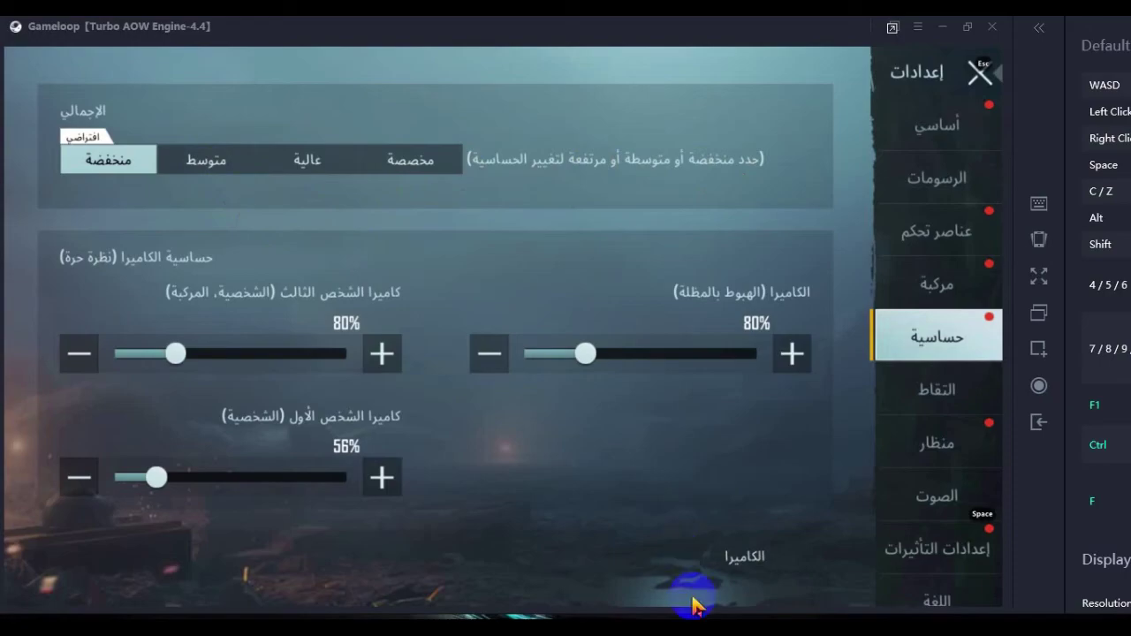
{"action": "left_click", "coordinate": [433, 541]}
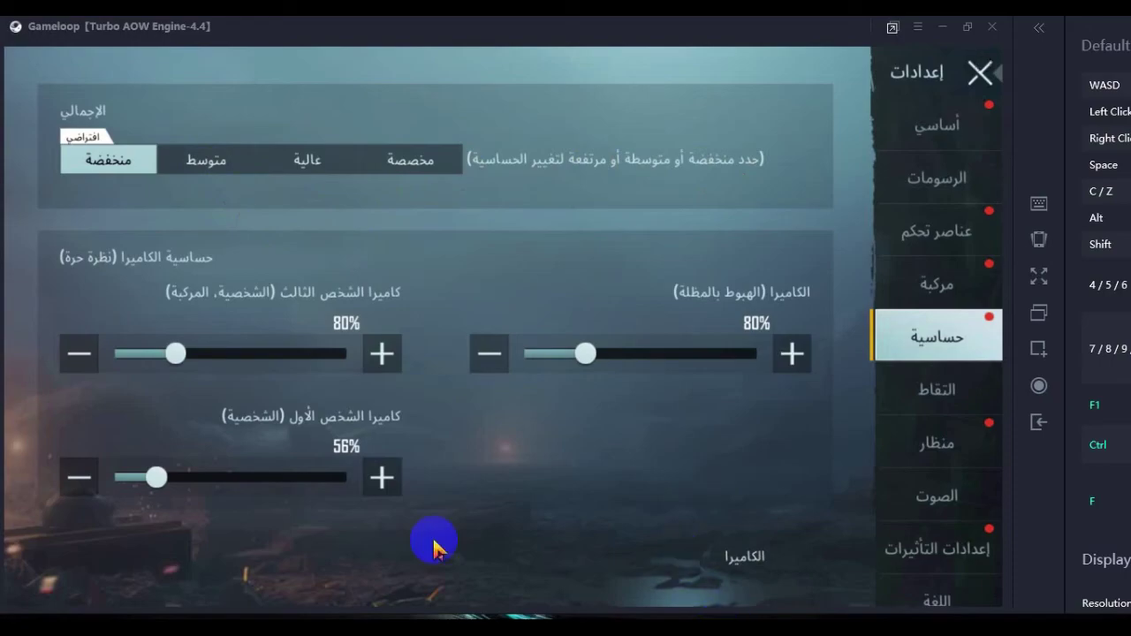